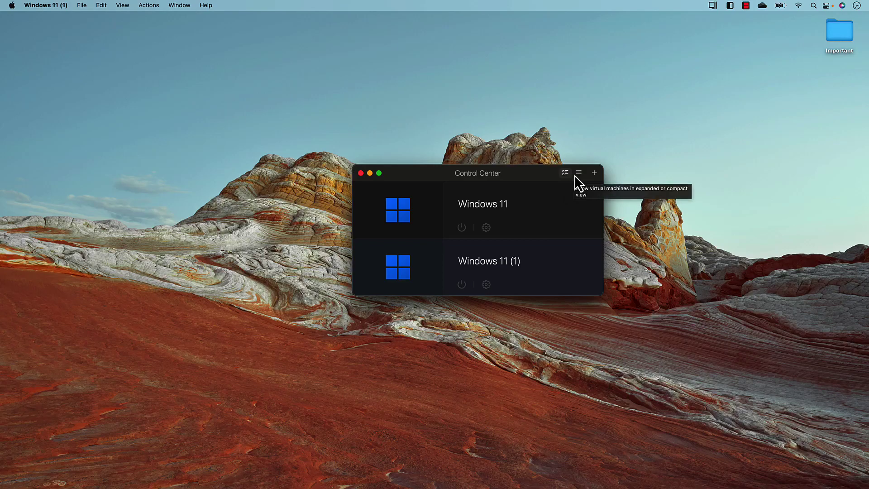
Start creating a new virtual machine and continue past the M-series chip notice
click(594, 173)
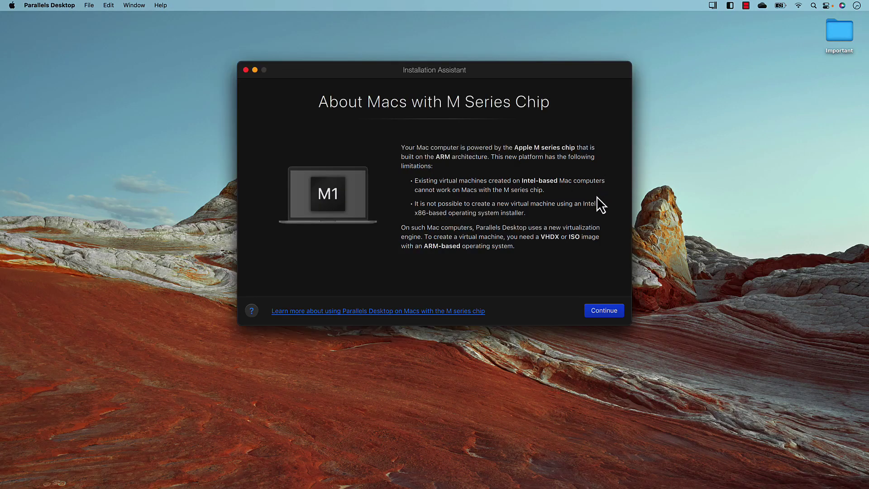
drag(495, 76, 502, 97)
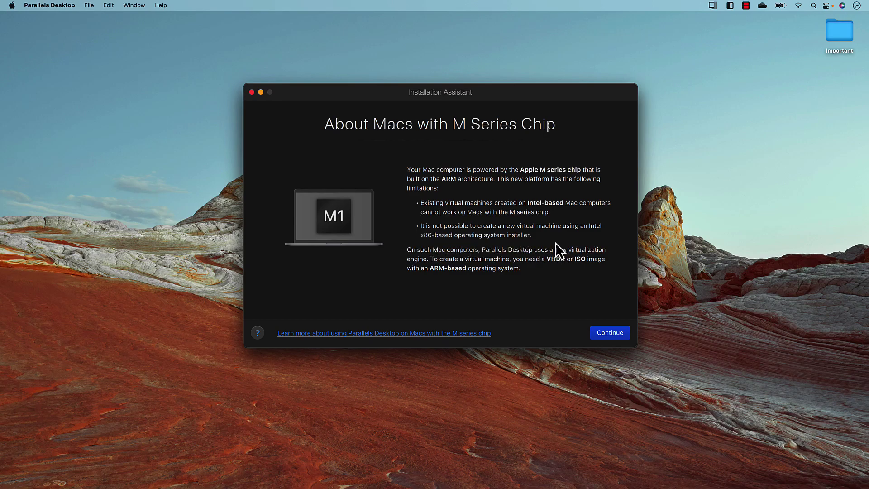
click(609, 334)
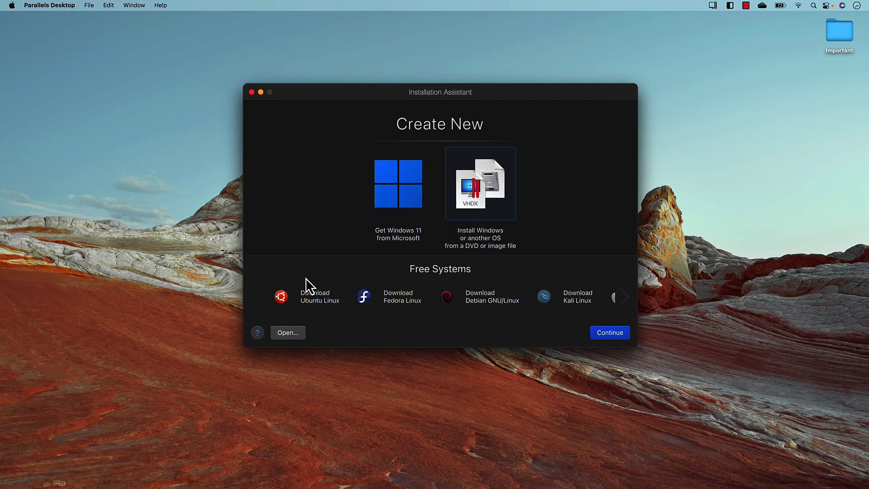
Pick the free Ubuntu Linux option and download Ubuntu 22.04 ARM64
click(286, 300)
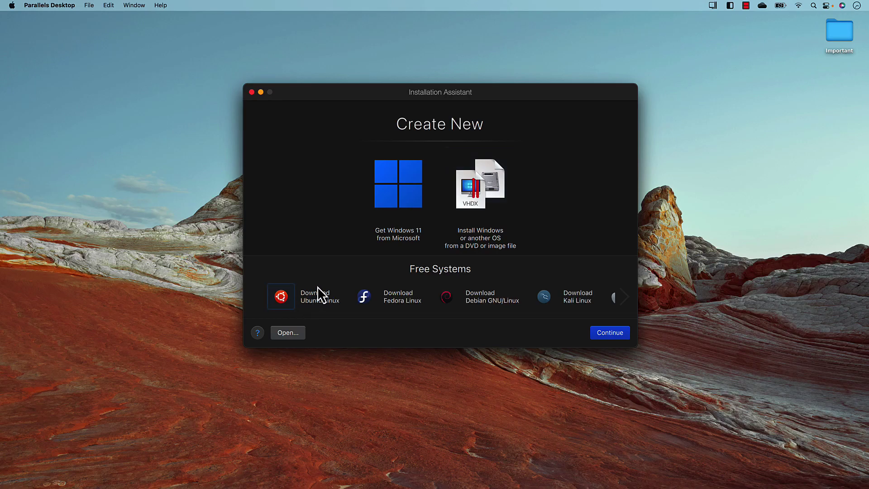
double_click(281, 300)
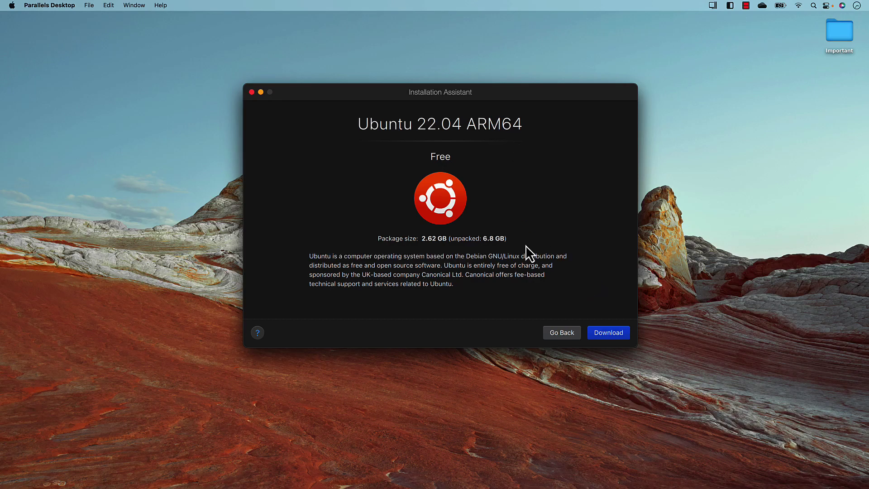
click(602, 335)
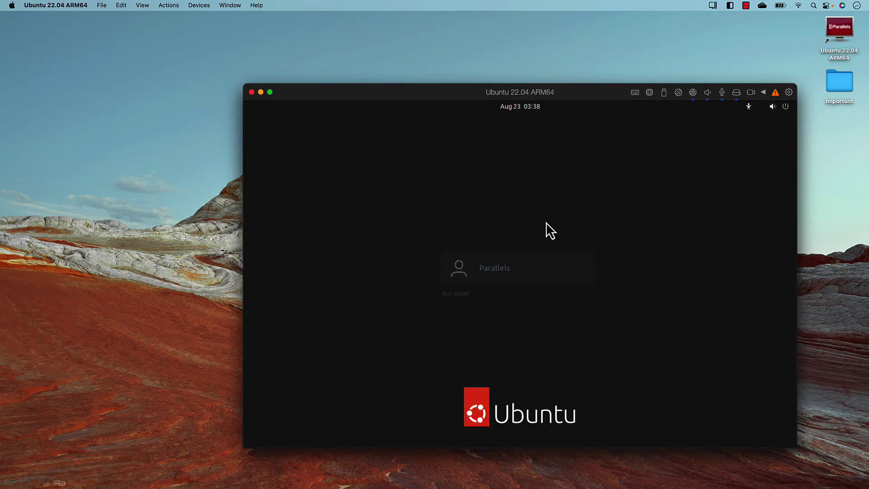
Sign in as the Parallels user, setting a new account password when prompted
drag(564, 97, 519, 77)
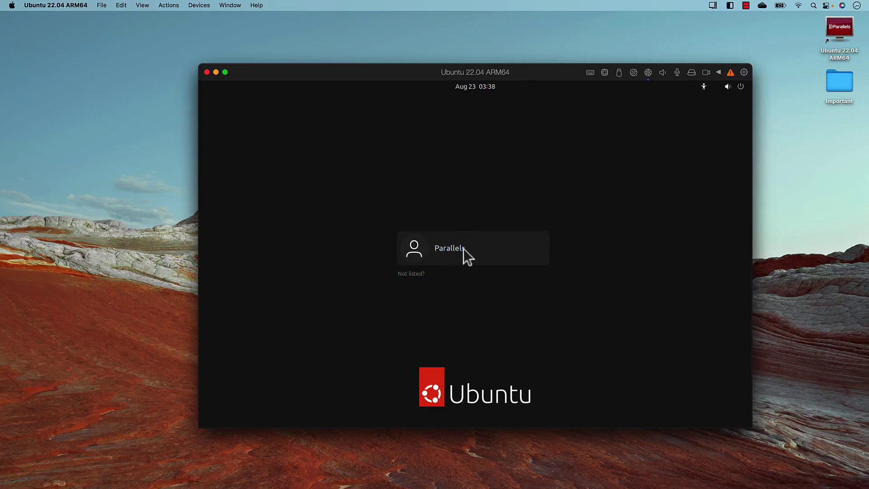
click(444, 257)
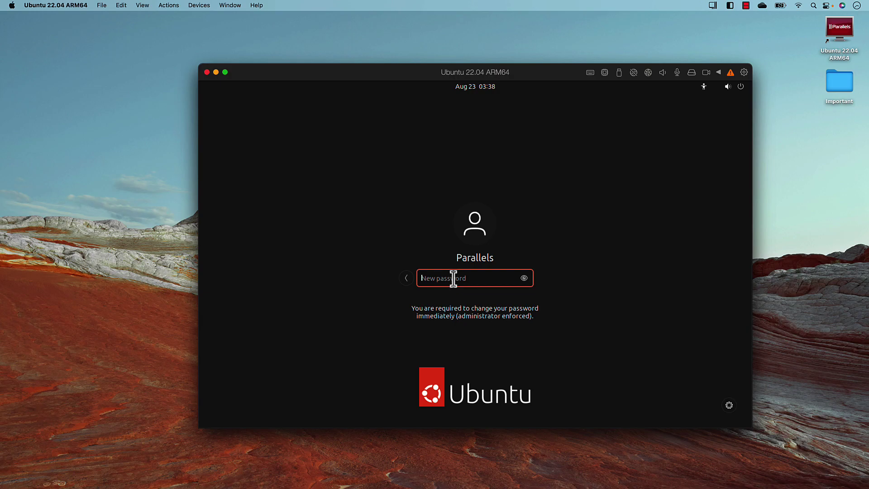
text(**)
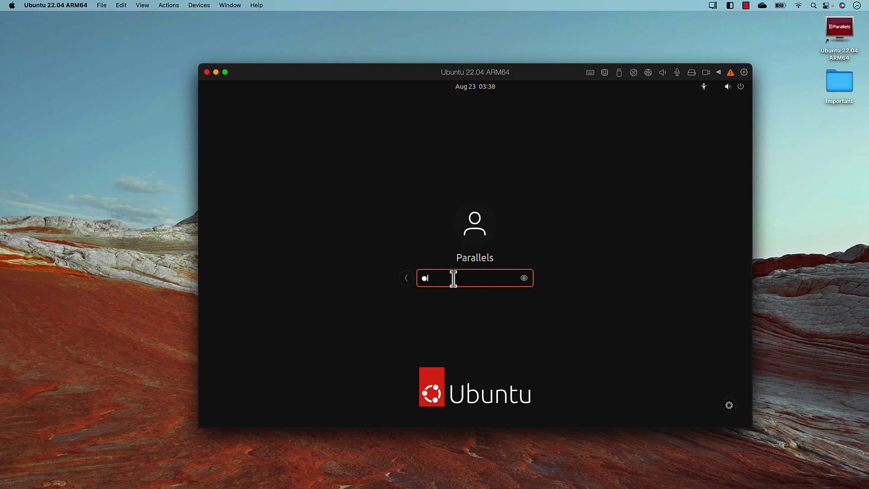
key(BackSpace)
key(BackSpace)
text(********)
key(Return)
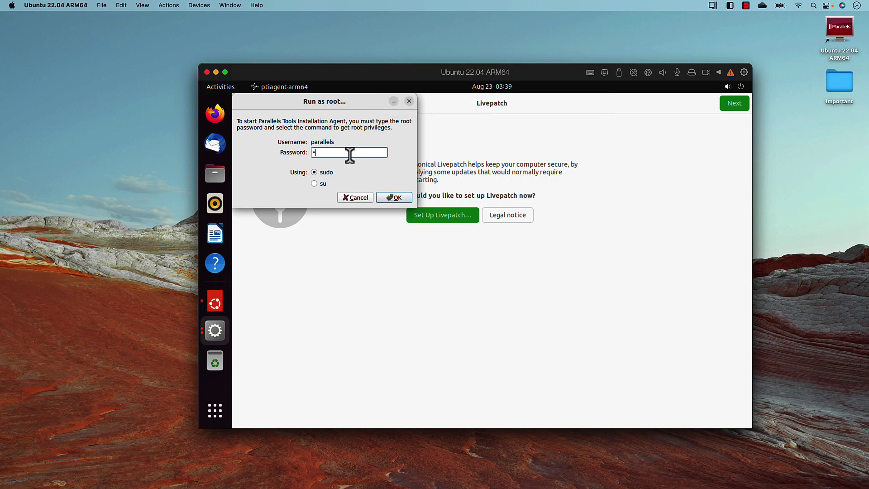
Authorize the Parallels Tools installation with the root password and bring the welcome setup forward
text(•••••••)
key(Return)
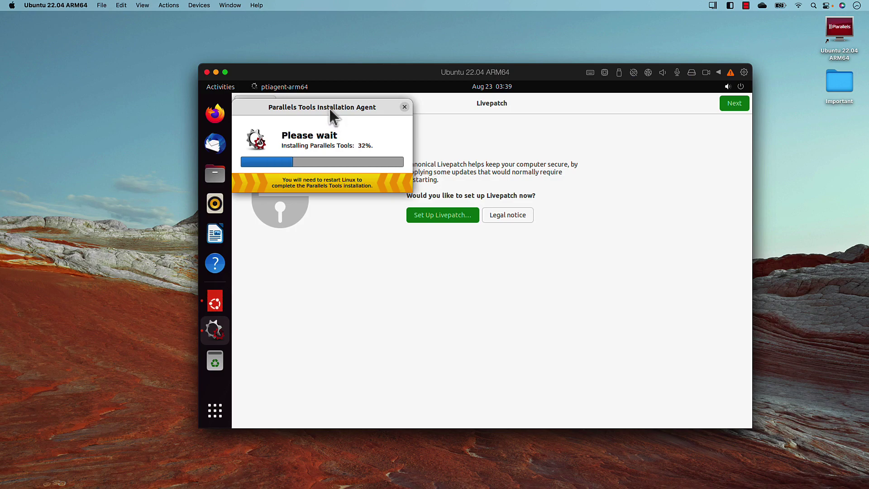
drag(349, 111, 387, 129)
click(561, 193)
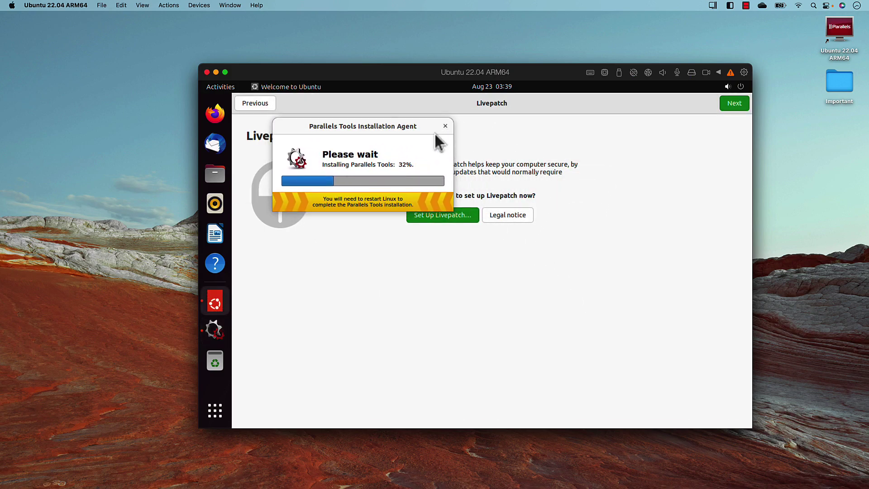
click(507, 224)
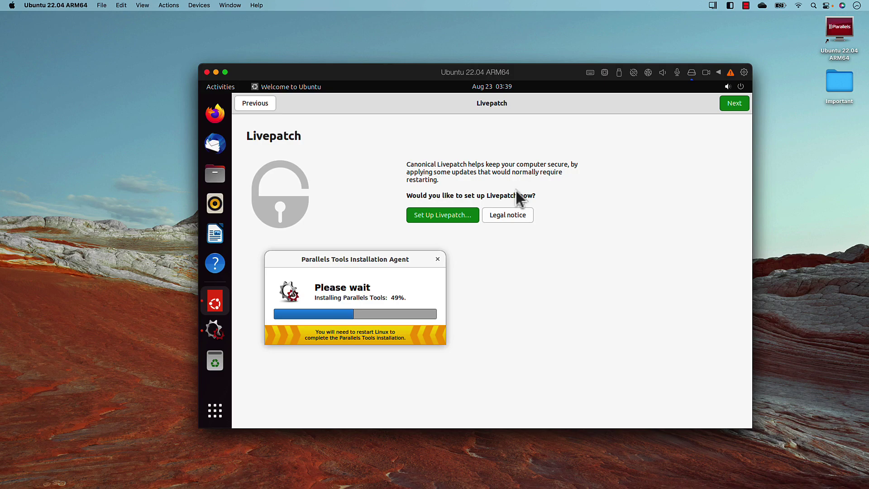
Skip Livepatch, choose not to send system info, and finish the welcome setup
click(733, 104)
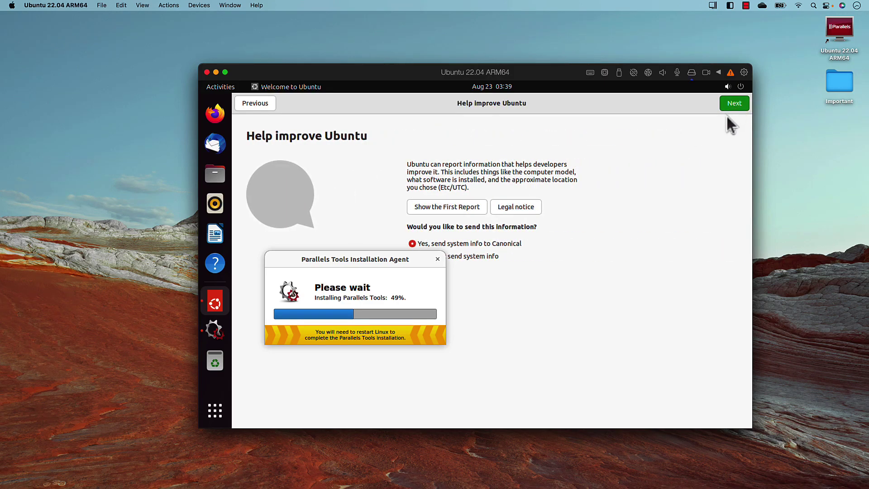
drag(374, 258, 344, 111)
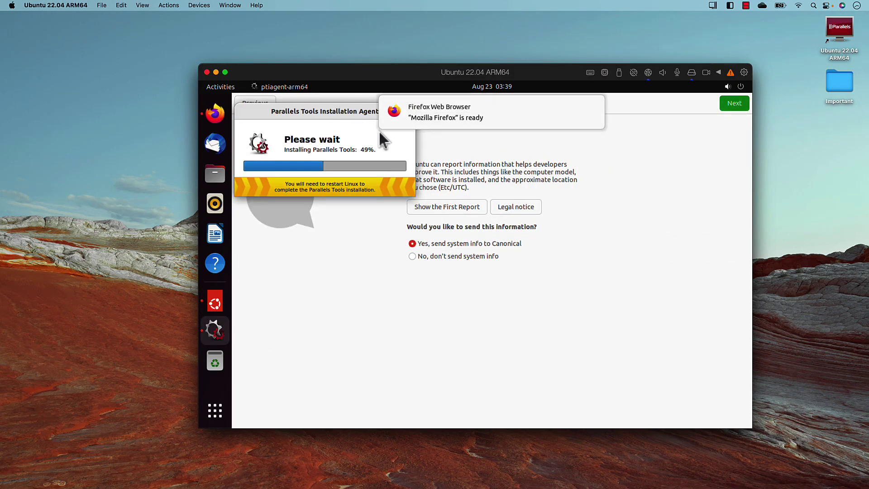
click(413, 256)
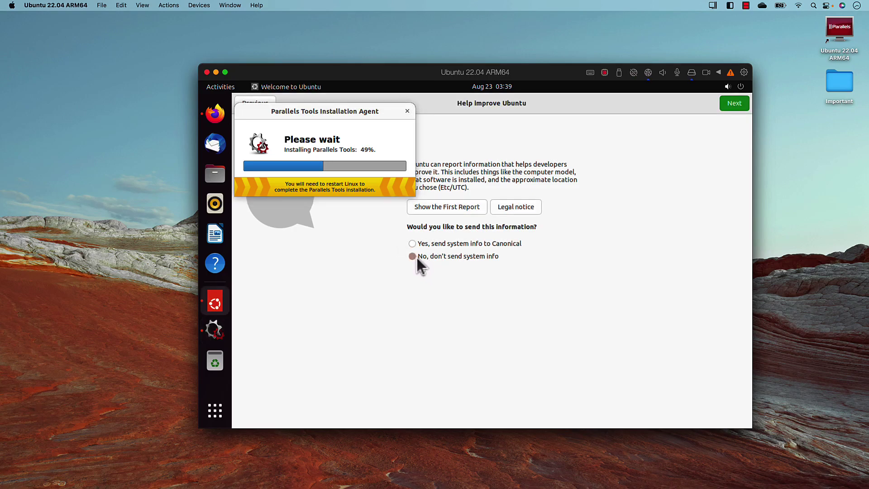
click(731, 107)
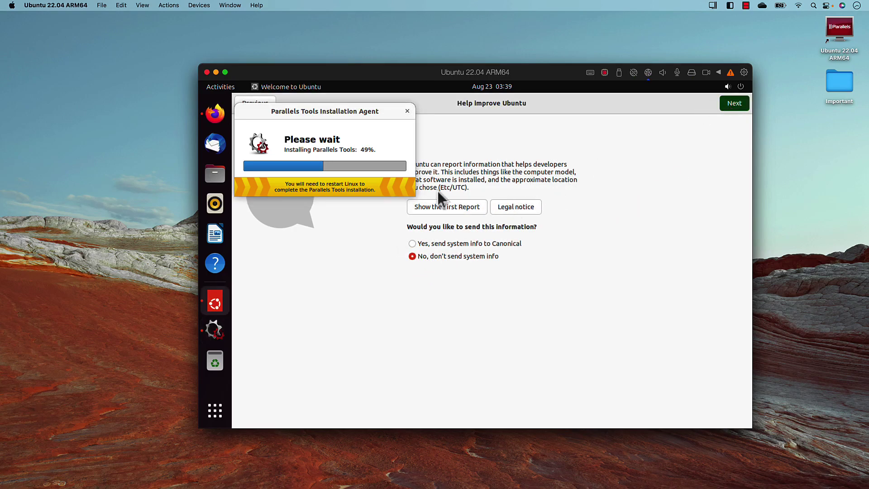
drag(374, 115, 413, 240)
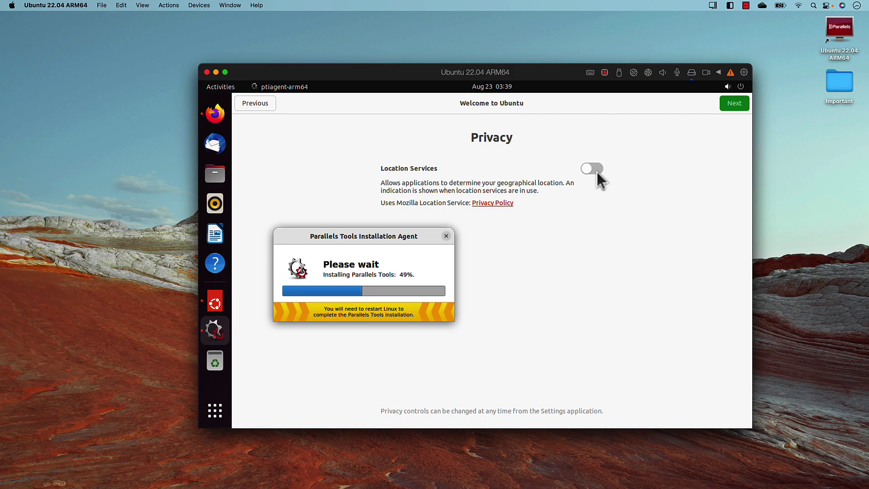
click(724, 105)
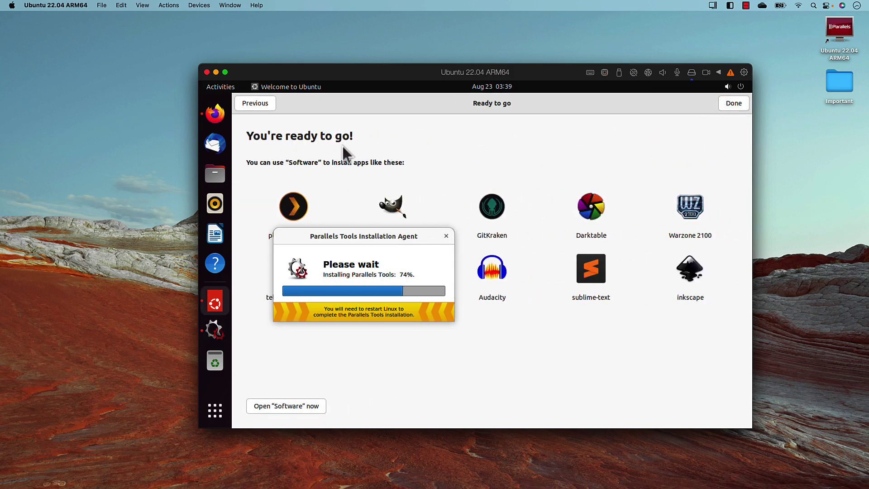
drag(408, 238, 541, 151)
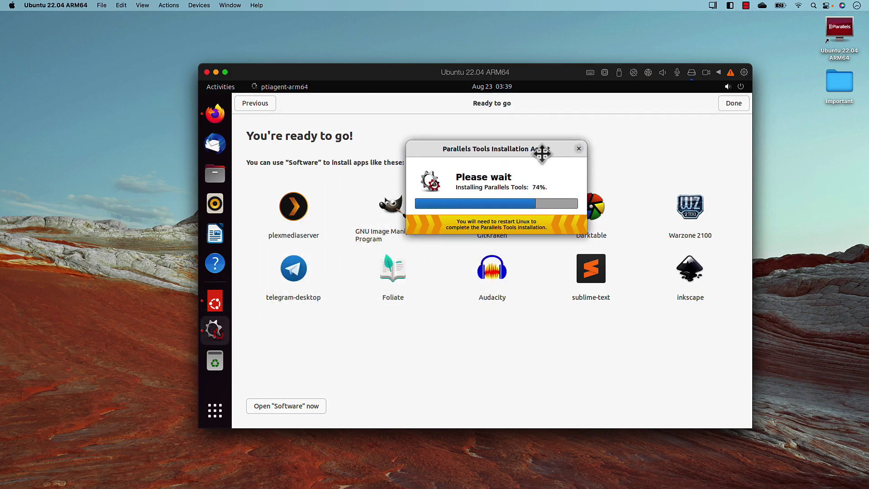
click(734, 103)
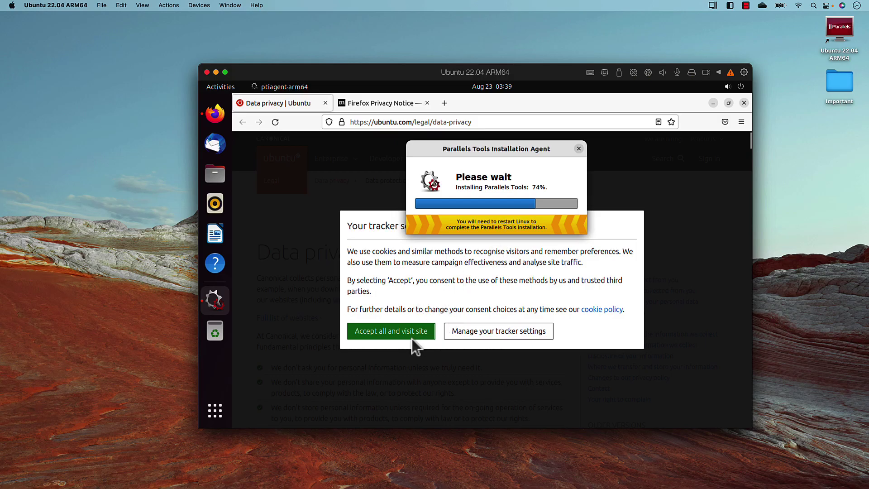
Accept all cookies on the privacy page and restart Linux to finish Parallels Tools
click(414, 332)
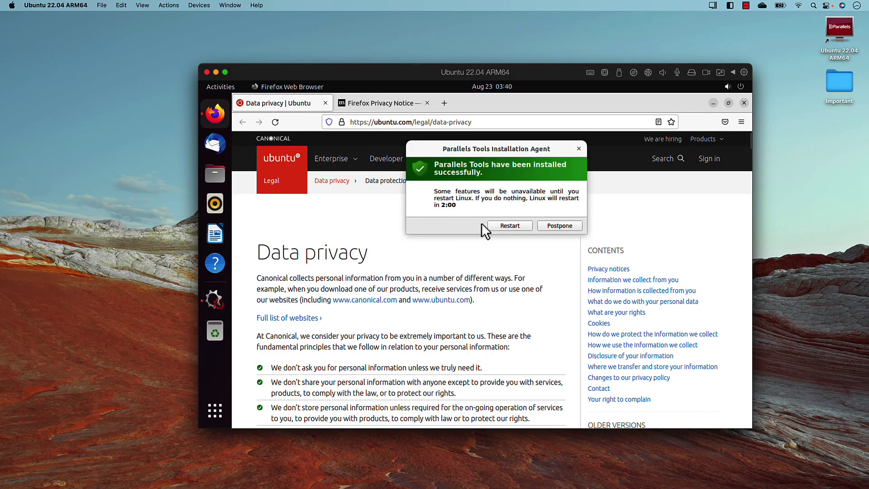
click(507, 223)
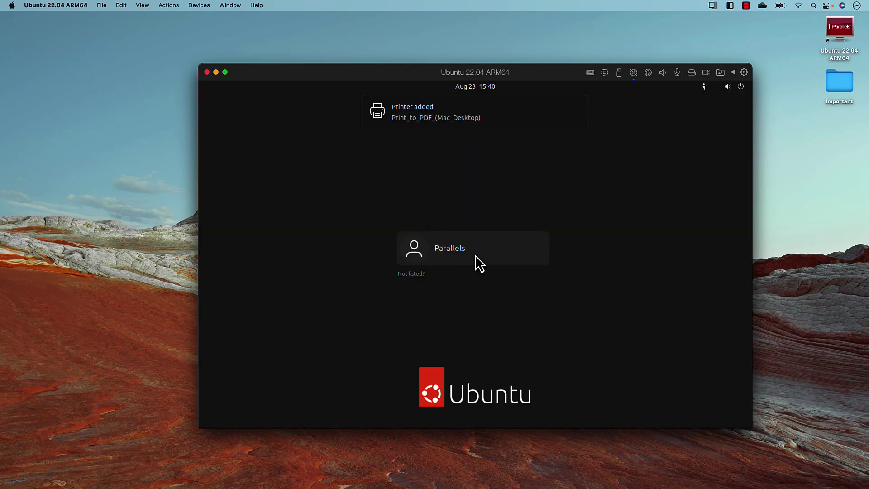
Select the user account on the login screen and log in with its password
click(460, 251)
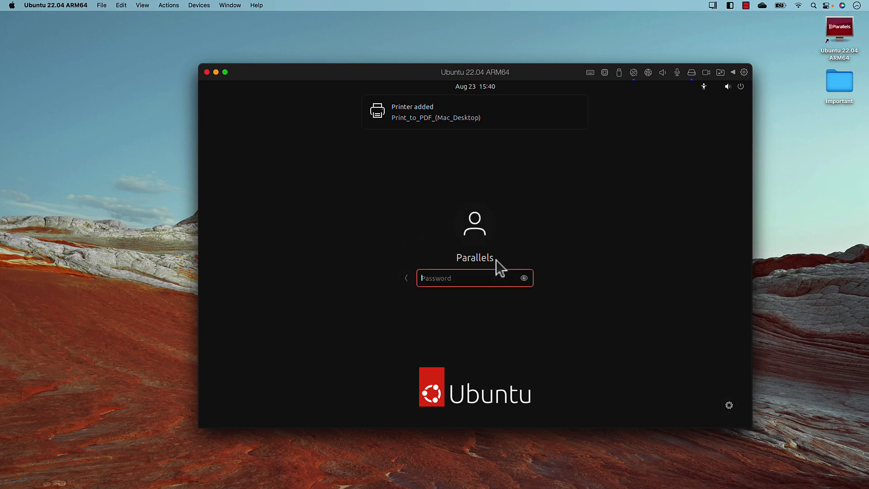
text(p)
text(llels)
key(Return)
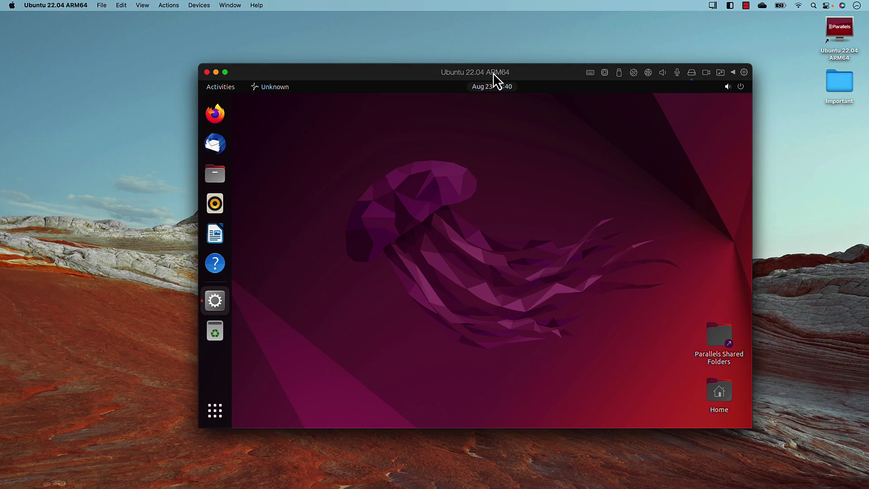
Switch the Ubuntu VM to full screen and move the Files window toward the centre
click(225, 72)
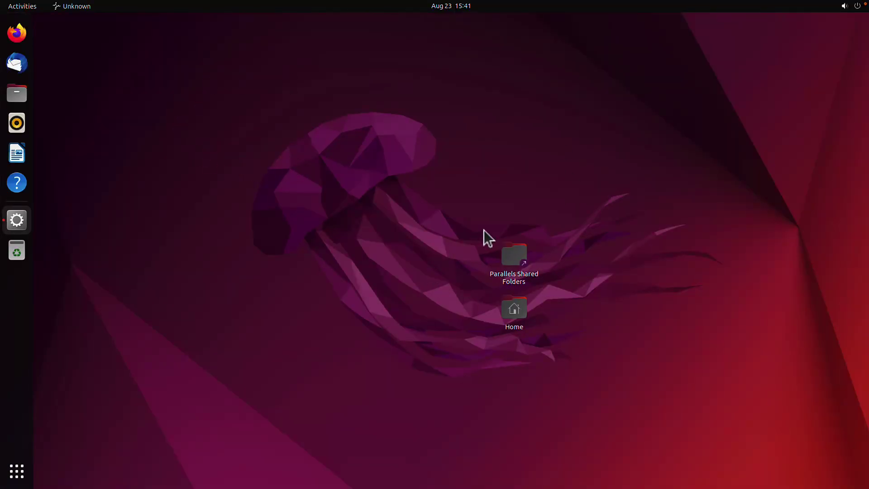
right_click(565, 172)
click(496, 145)
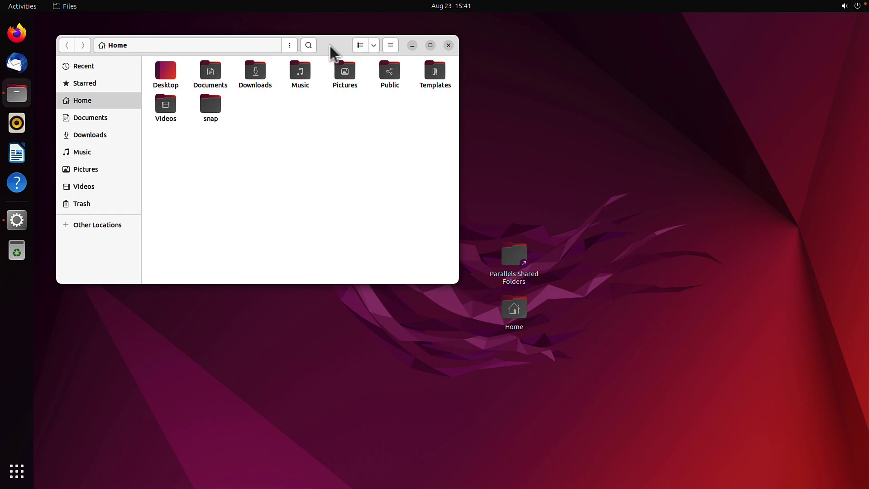
drag(330, 46, 543, 94)
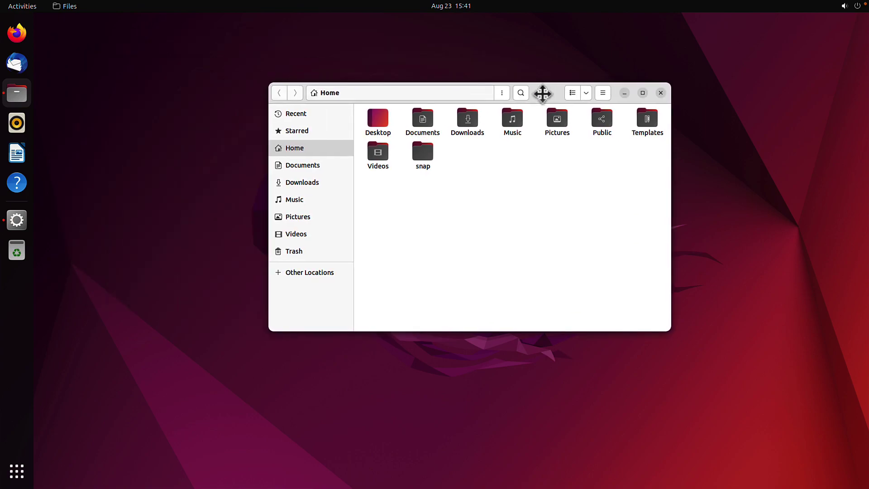
click(228, 142)
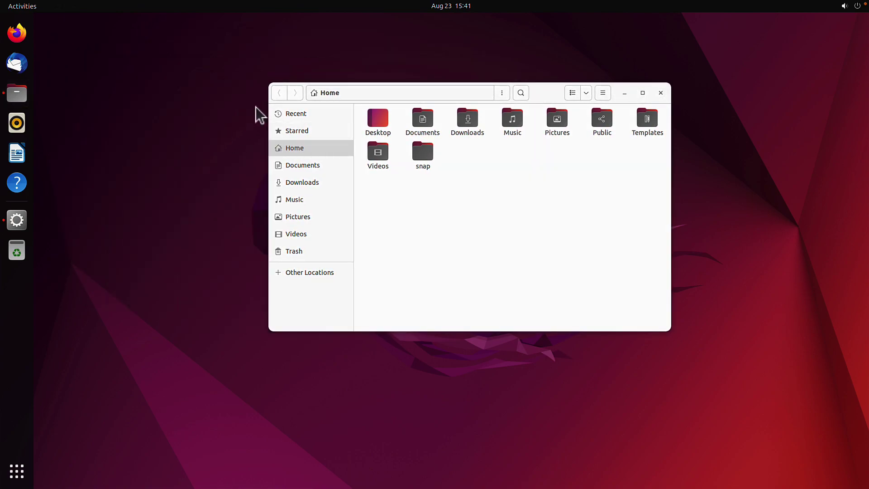
Launch Terminal by searching 'term' and centre its window on screen
key(super)
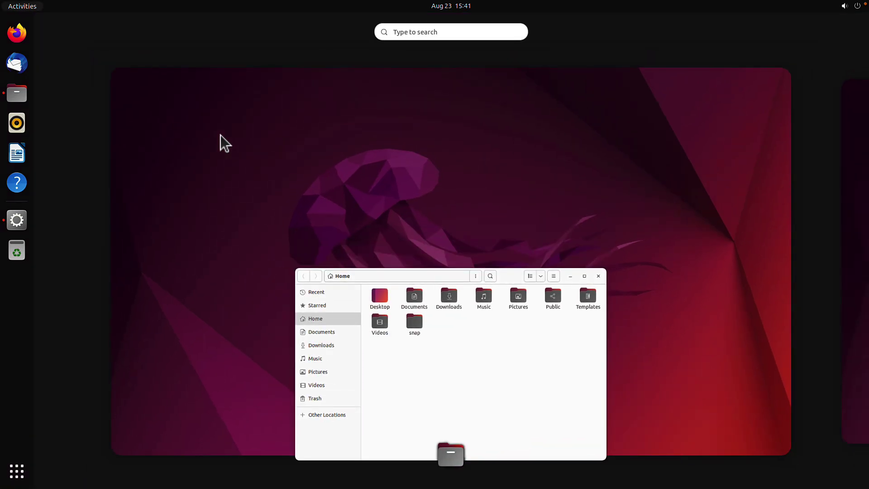
click(432, 31)
text(term)
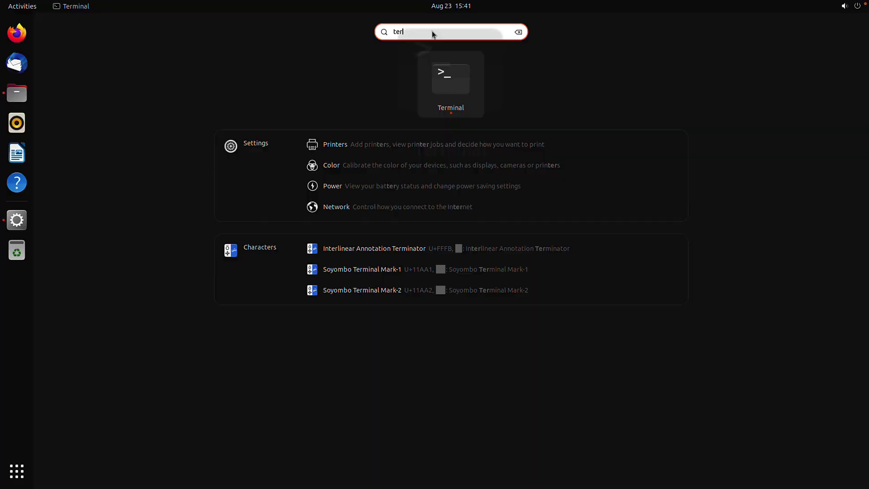
key(Return)
drag(274, 45, 507, 182)
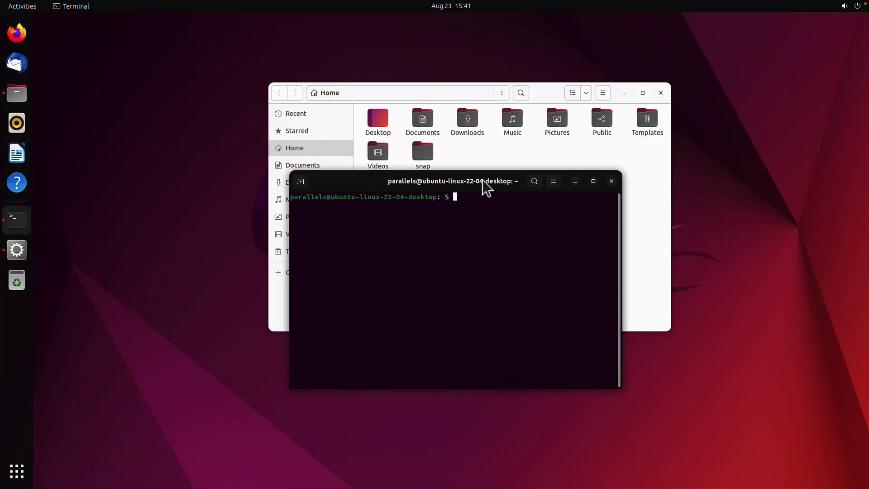
Open Firefox and go to youtube.com in a new tab
click(19, 33)
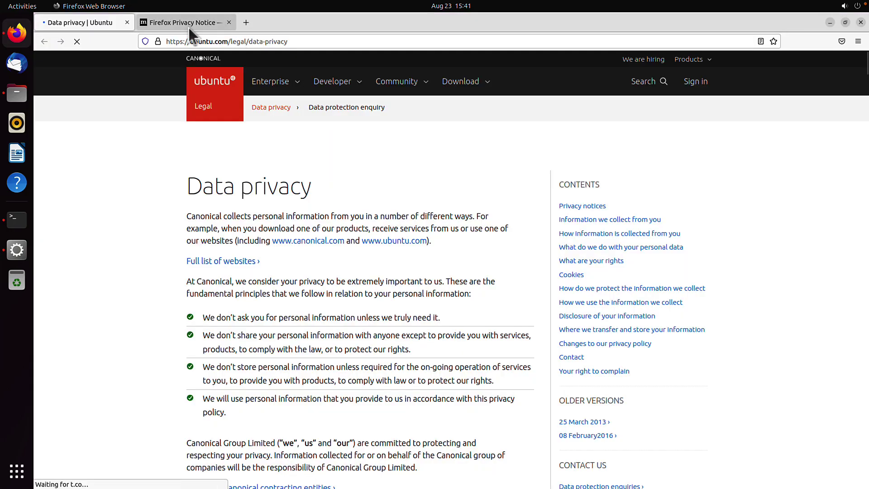
click(246, 22)
text(youtube.com/watch?v=Zv11L-ZfrSg)
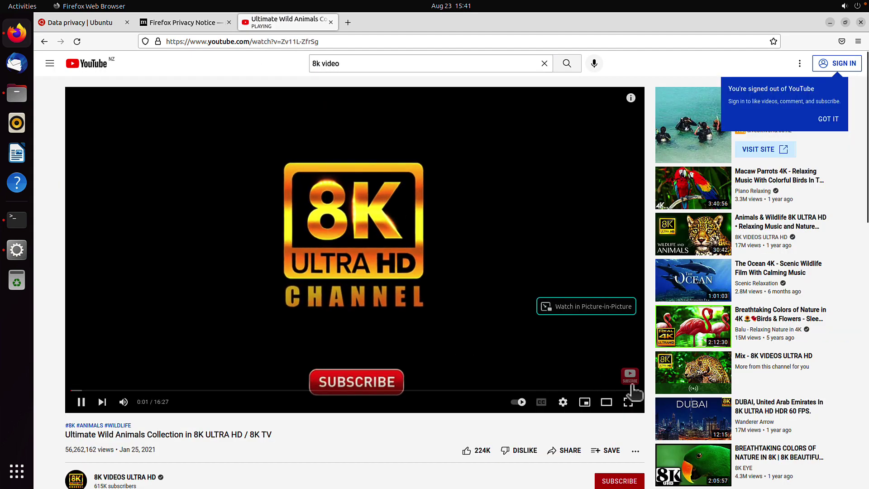
Check the 8K animals video's quality, unmute it and skip ahead about two minutes
click(563, 402)
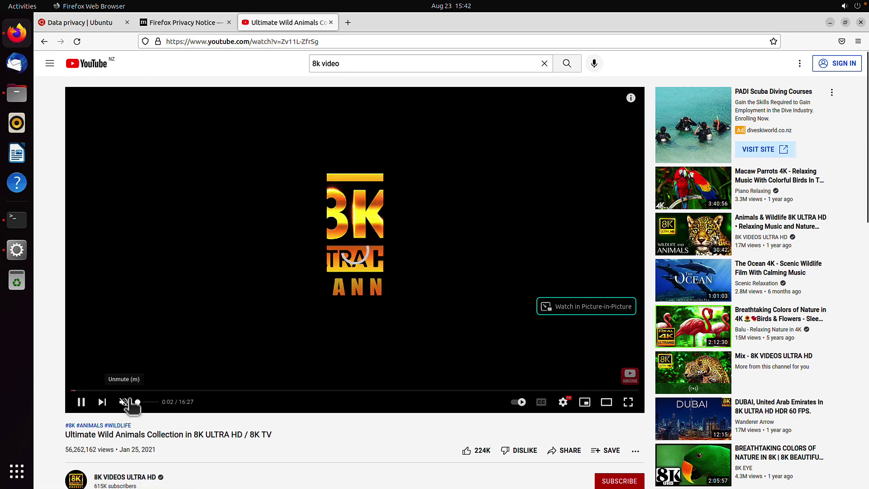
click(142, 394)
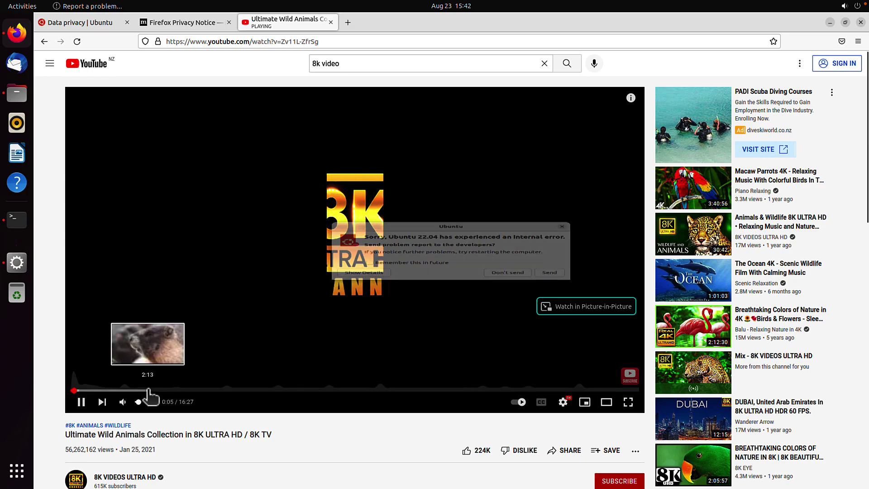
click(143, 391)
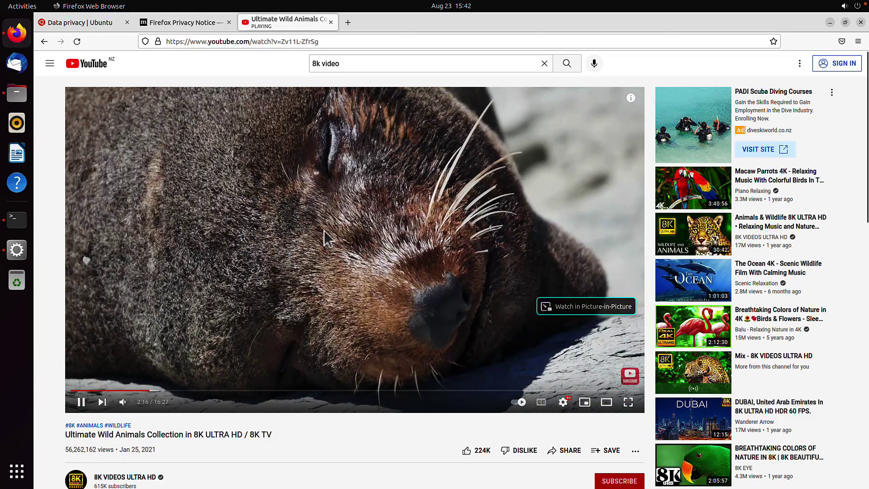
key(super)
key(super)
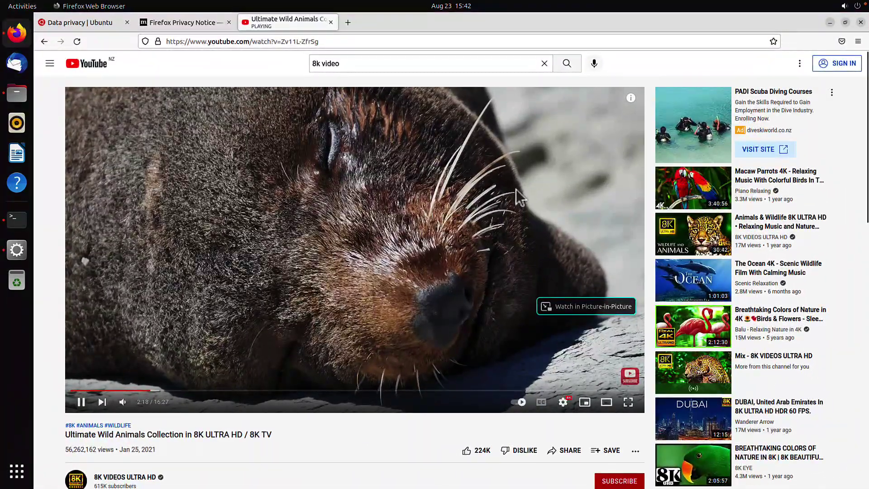
key(super)
key(super)
key(super)
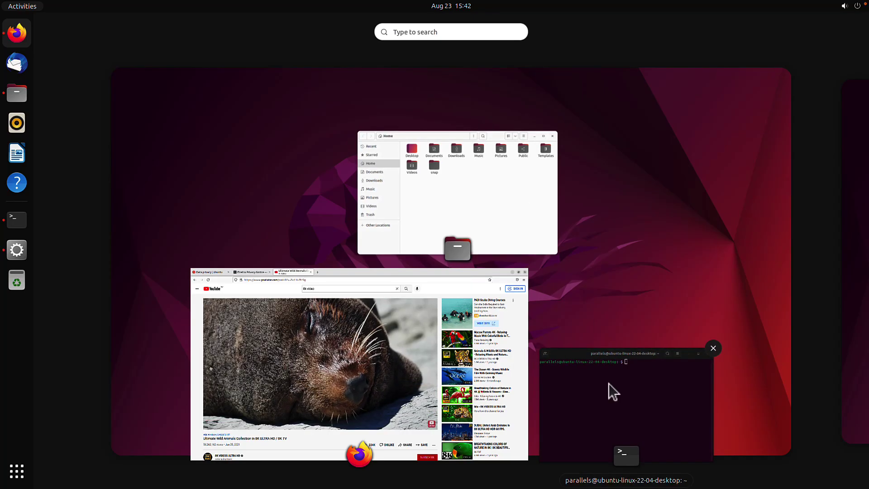
Close the Files Home window and restore Firefox to an unmaximized window
click(609, 384)
key(super)
click(478, 190)
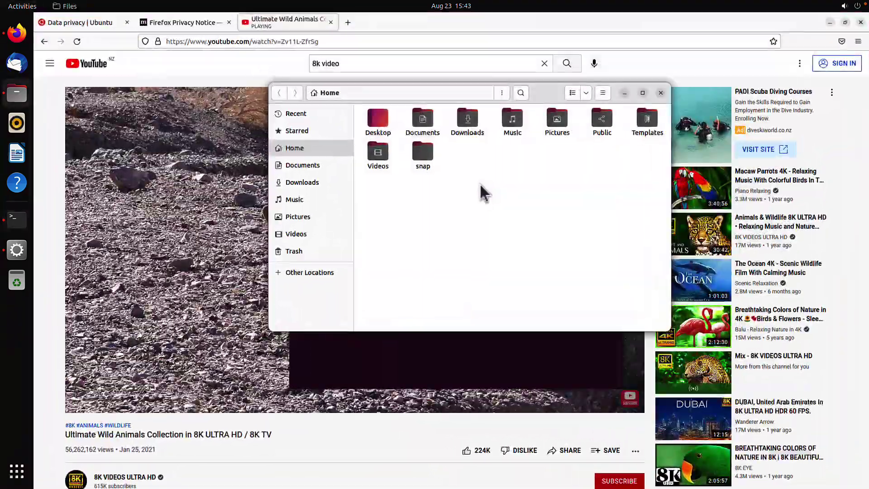
key(super)
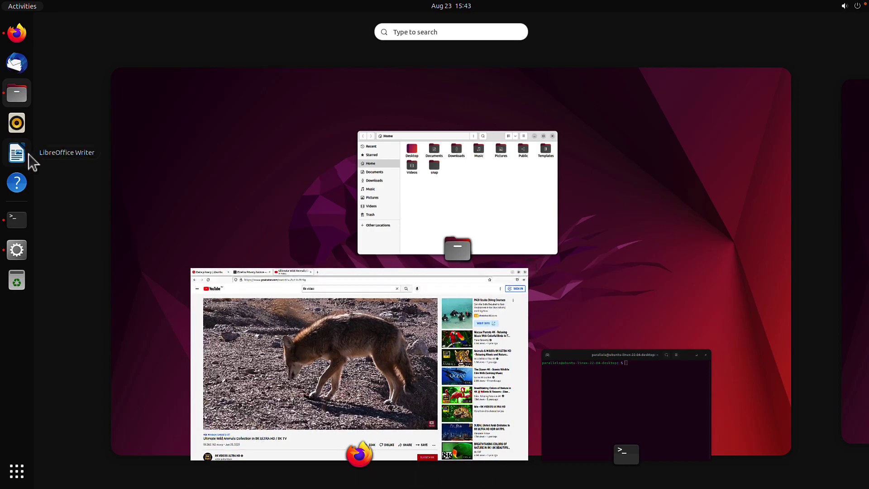
click(529, 200)
key(super)
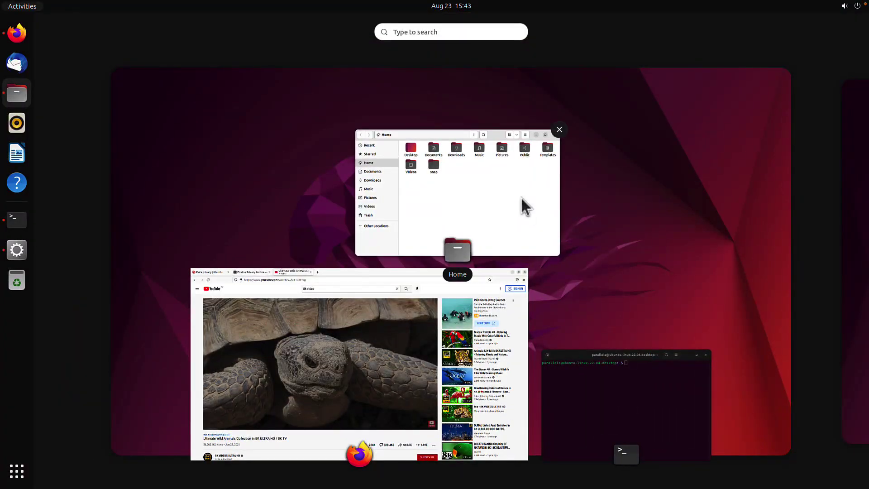
click(522, 198)
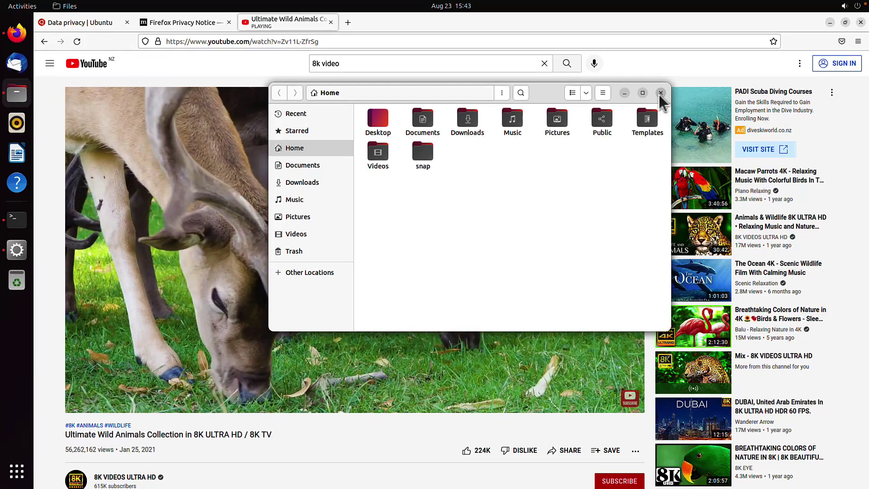
click(661, 93)
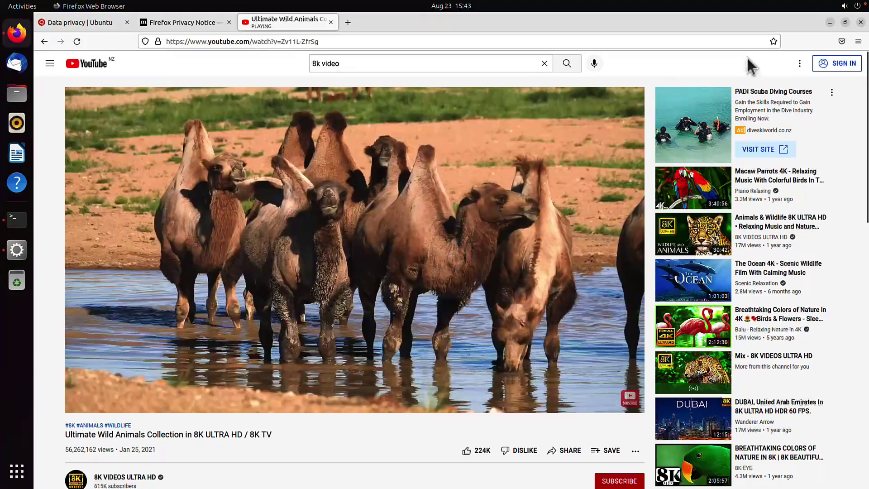
click(845, 22)
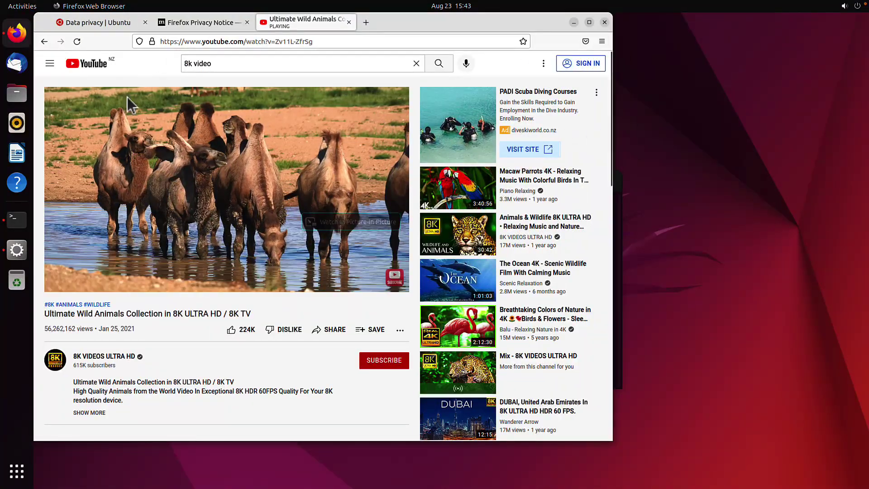
Open Files at Home, then apply the Dark style with the olive accent in Appearance settings
click(17, 93)
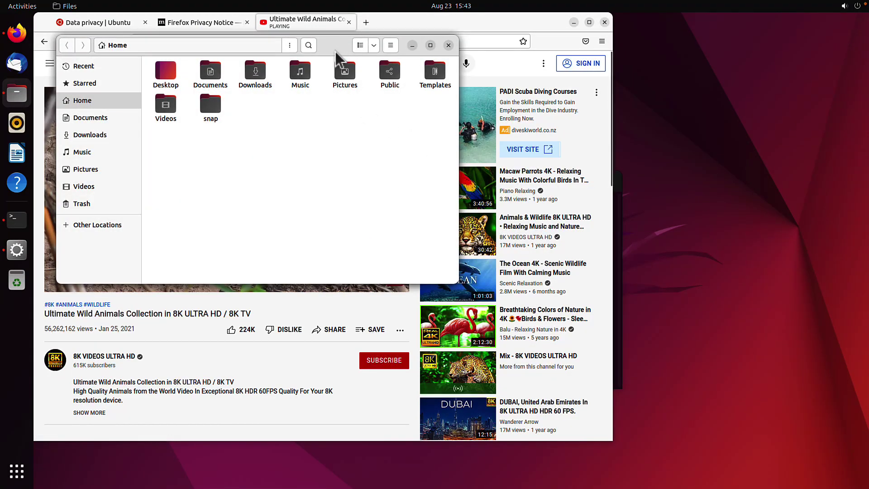
drag(336, 52, 681, 181)
right_click(700, 109)
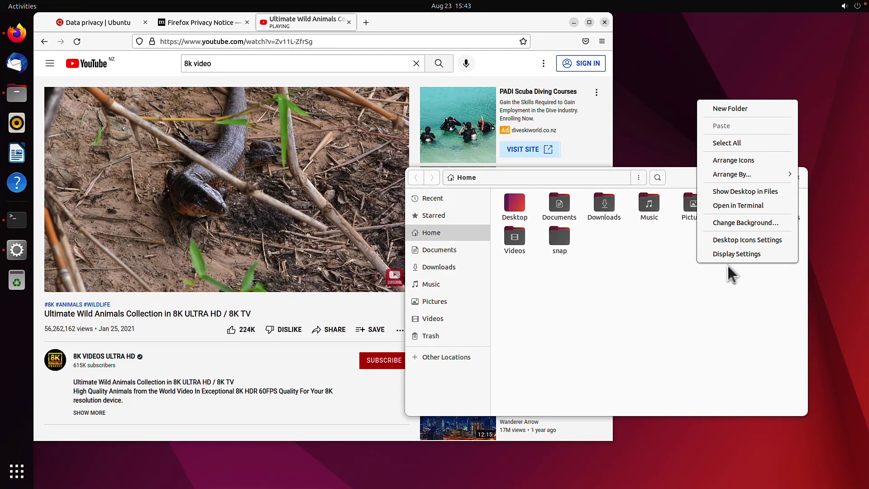
click(734, 253)
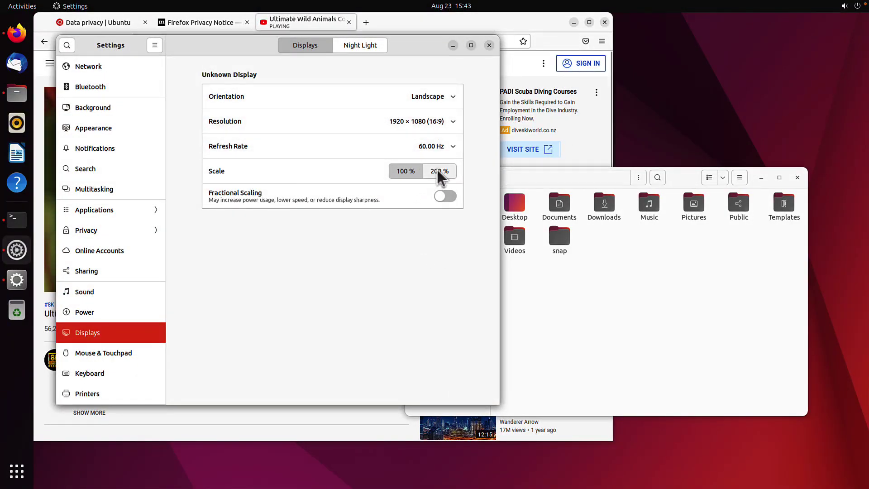
click(94, 128)
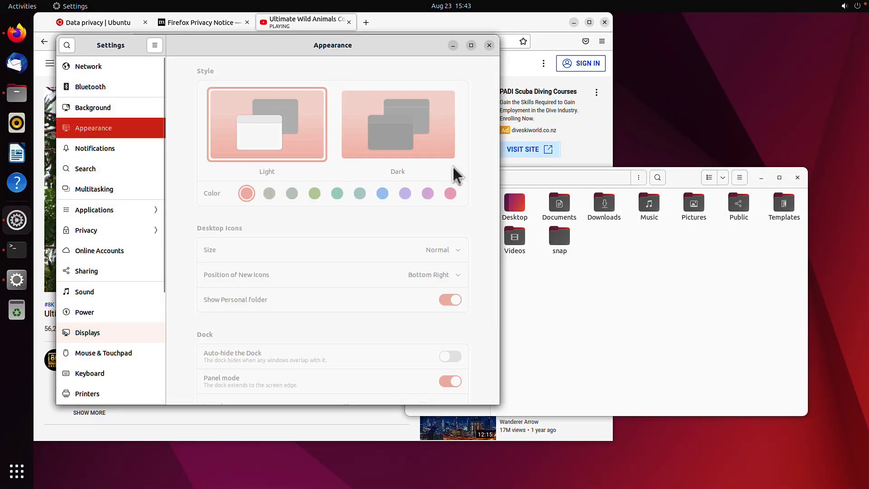
click(394, 137)
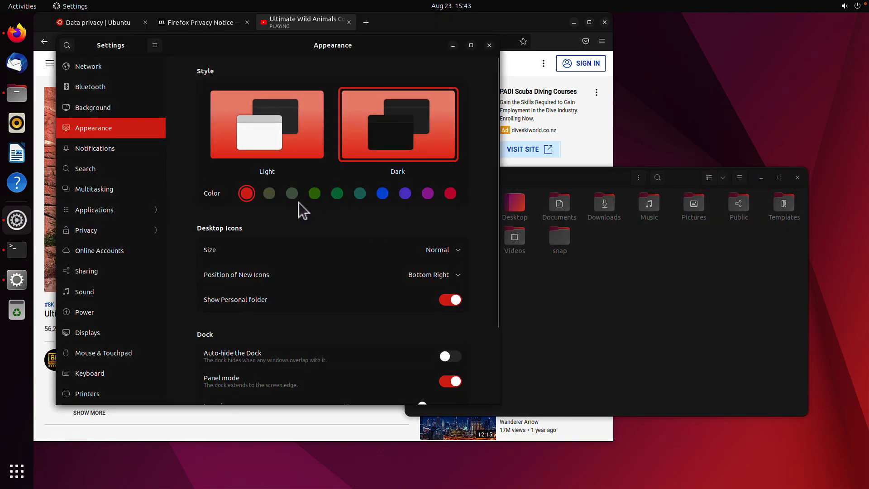
click(270, 194)
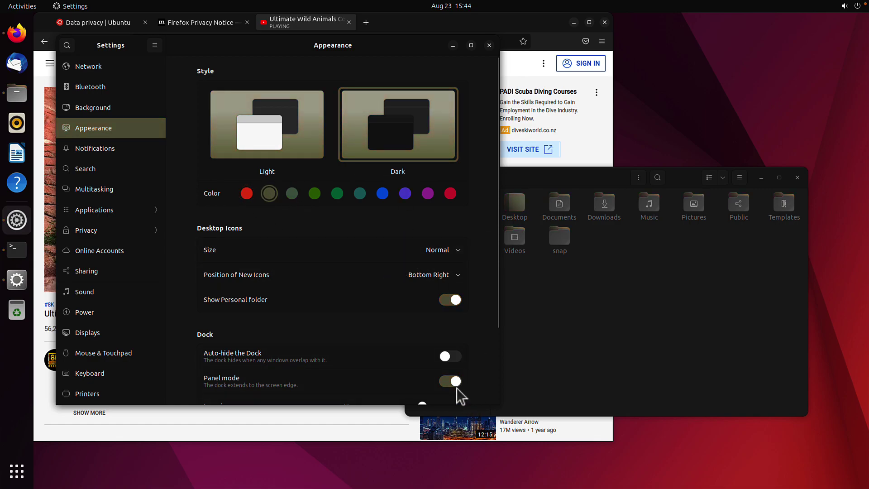
Close Settings and Files, move Firefox aside, and reopen Files from the dock
click(490, 46)
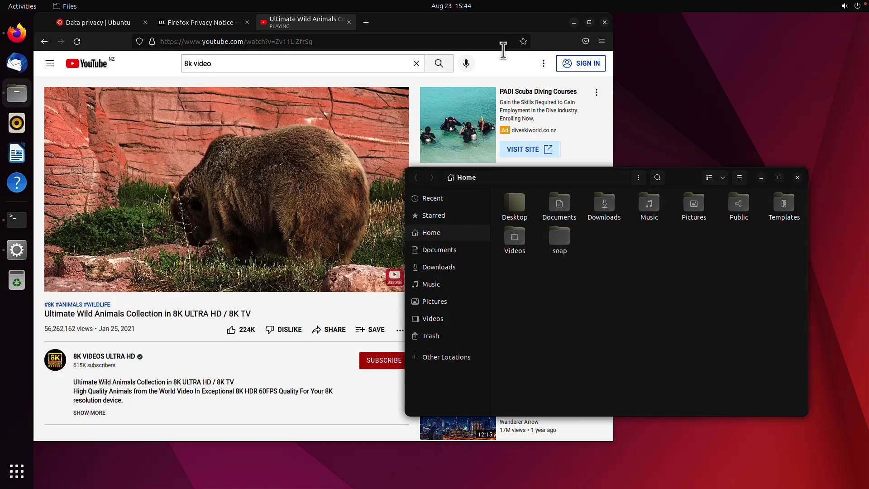
click(798, 178)
drag(565, 18, 673, 86)
click(16, 90)
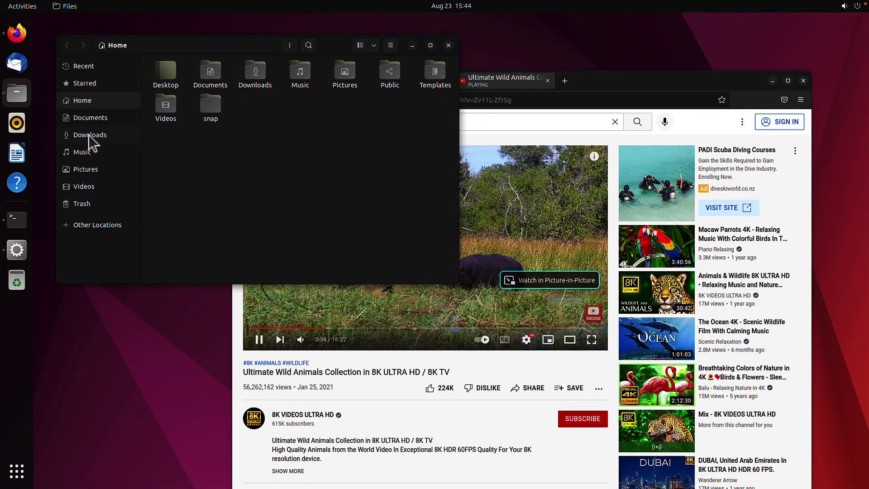
Browse Downloads, Recent, Starred and Home, open the empty Documents folder, then close Files
click(89, 135)
click(91, 100)
click(124, 67)
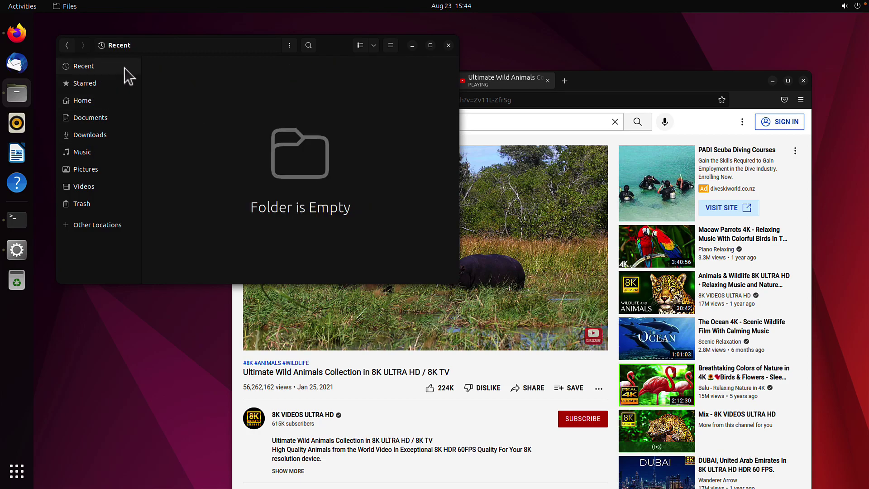
click(85, 83)
click(82, 100)
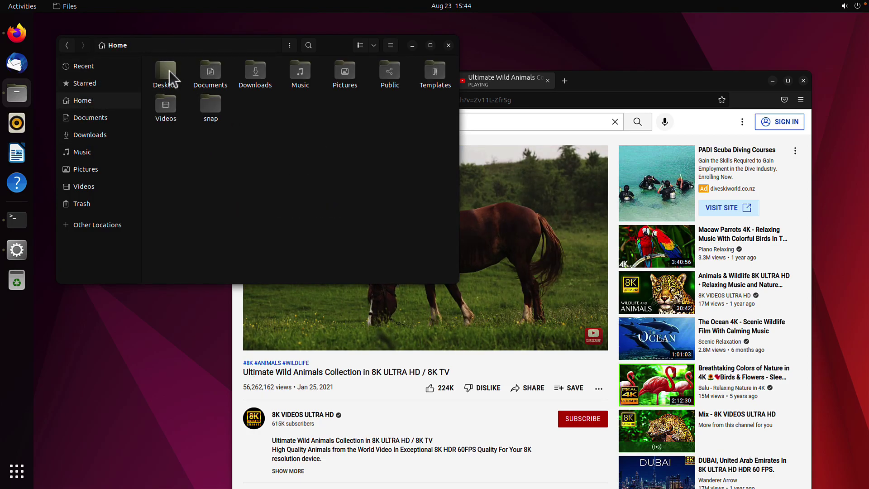
click(219, 73)
double_click(219, 72)
click(448, 45)
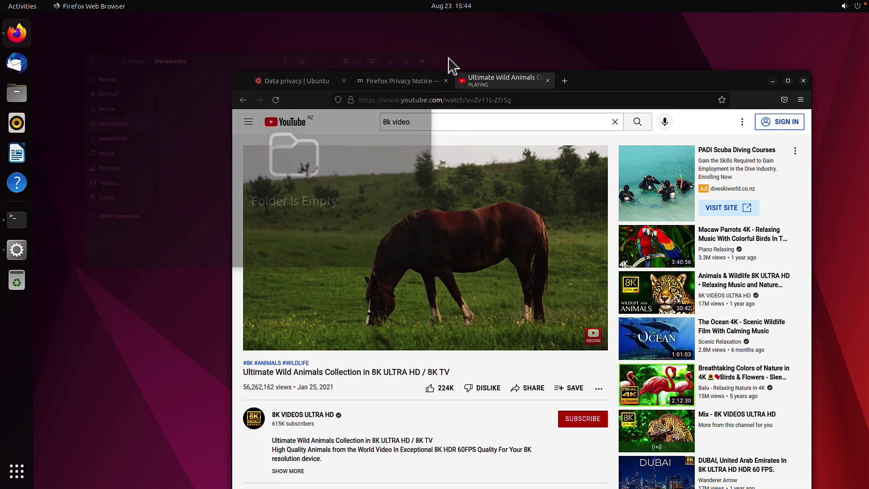
drag(670, 83, 596, 61)
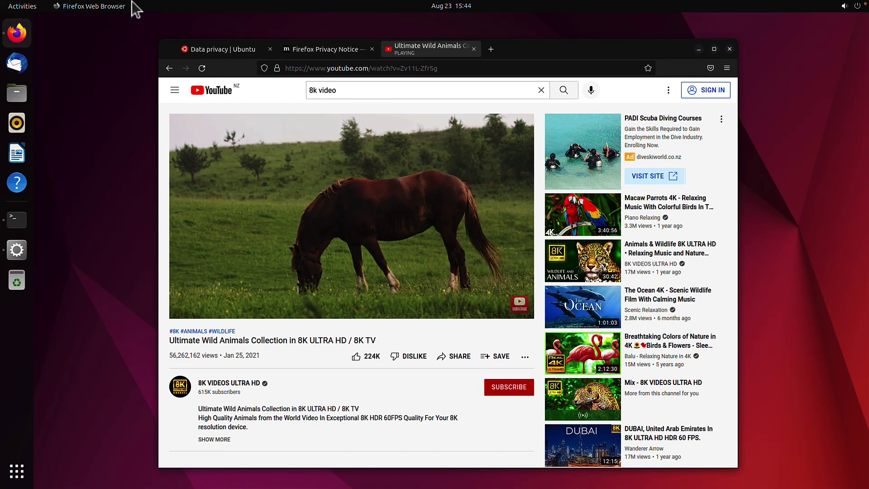
Exit full screen so the Ubuntu VM runs windowed, then launch Activity Monitor via Spotlight search
click(26, 17)
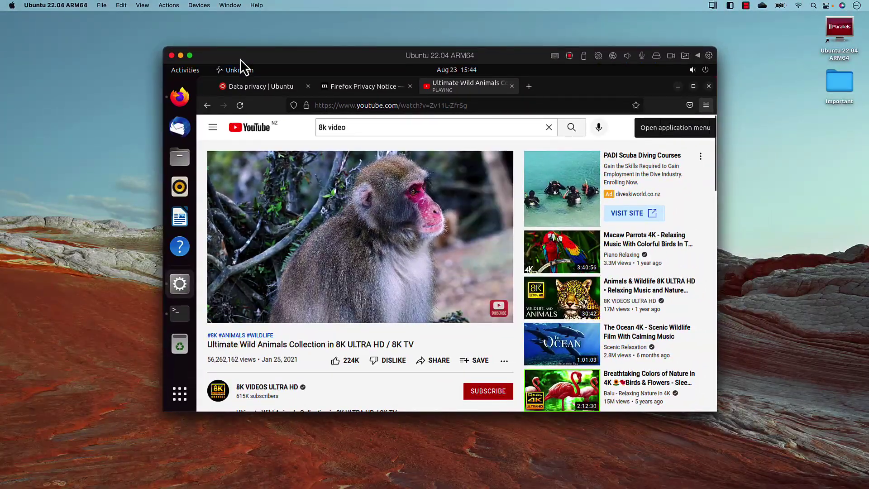
drag(412, 57, 382, 76)
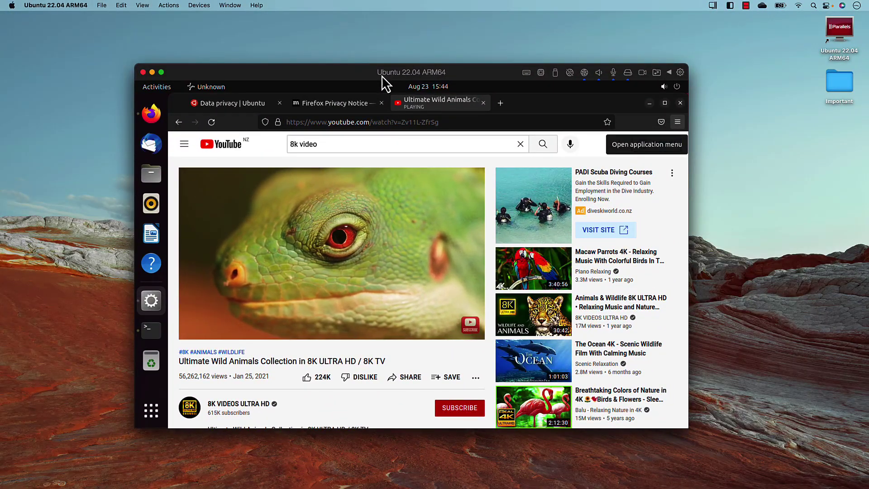
key(super+space)
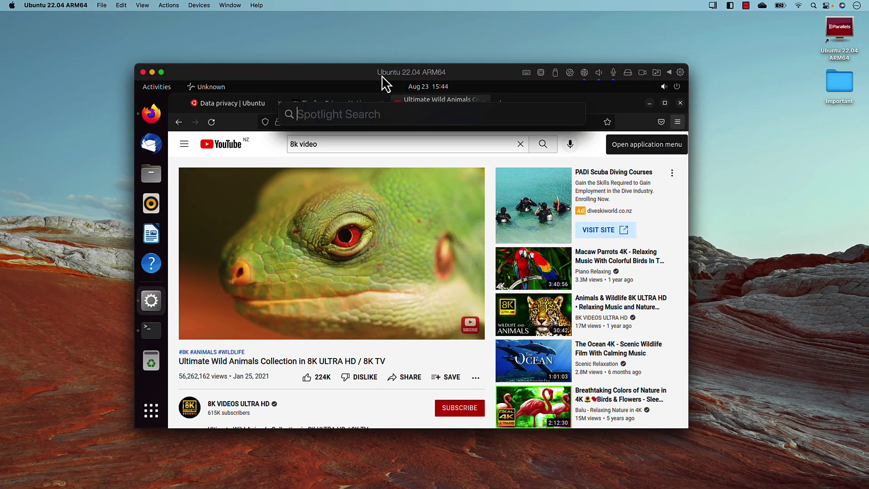
text(axc)
key(BackSpace)
key(BackSpace)
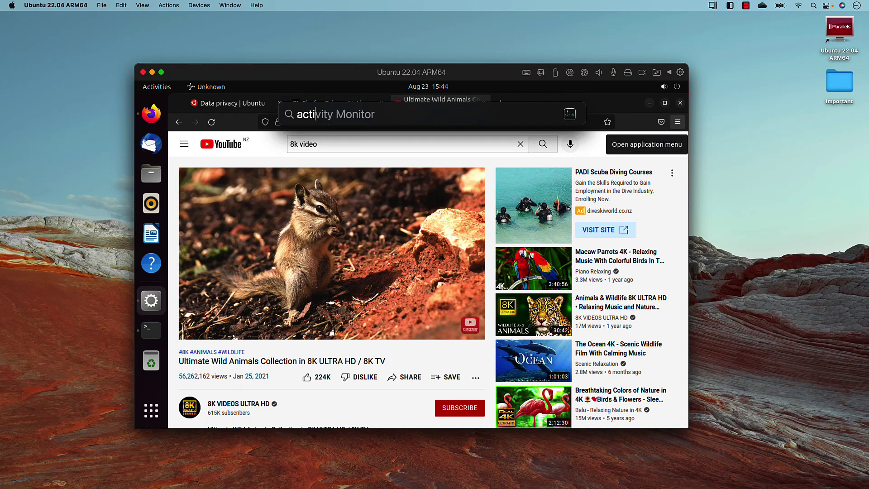
text(ctiv)
key(Return)
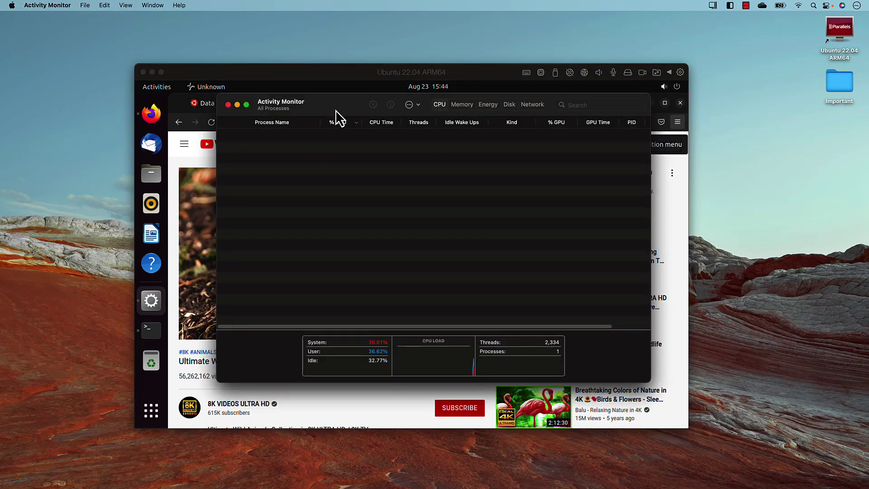
Check the Ubuntu 22.04 ARM64 process load in Activity Monitor and the Battery menu's energy-heavy apps
drag(335, 110, 426, 60)
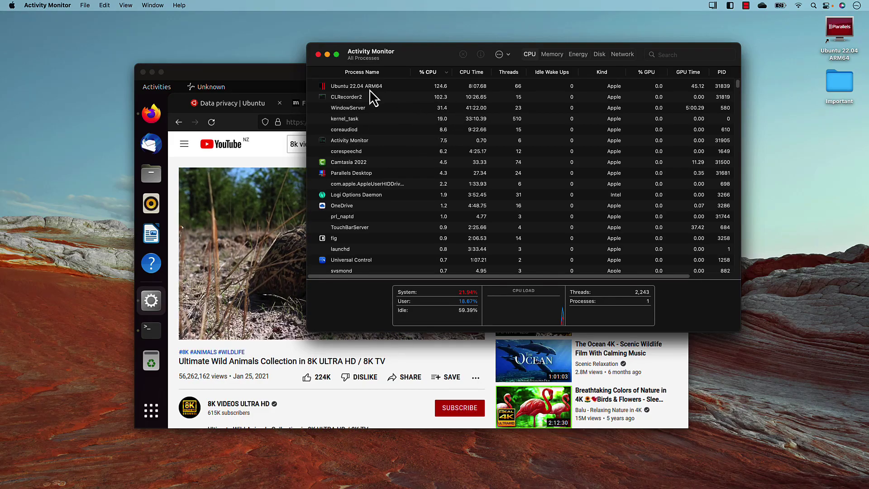
click(369, 88)
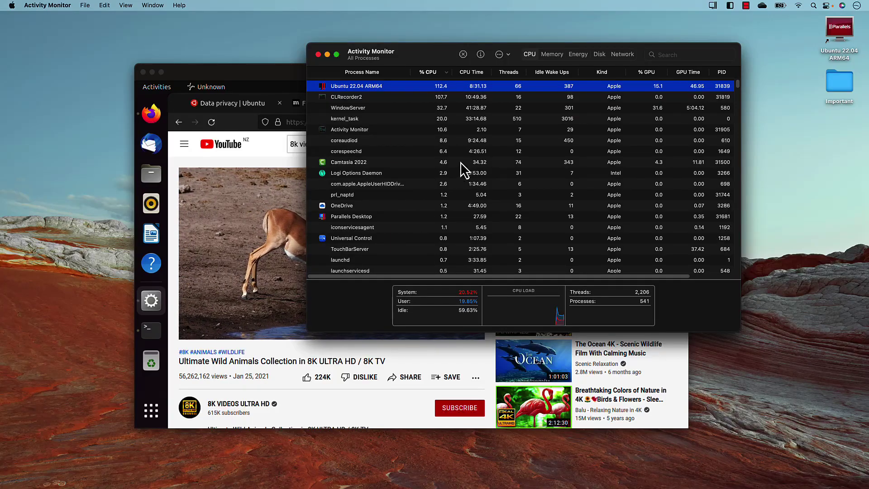
drag(393, 61, 449, 154)
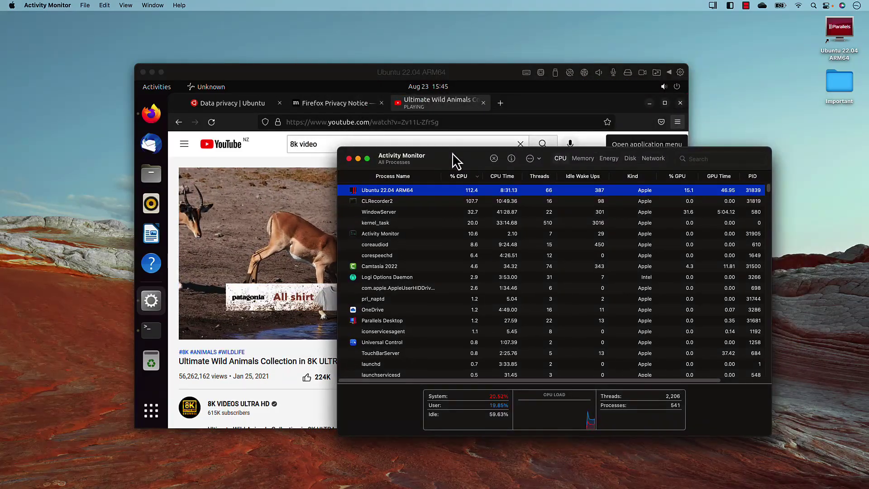
click(779, 6)
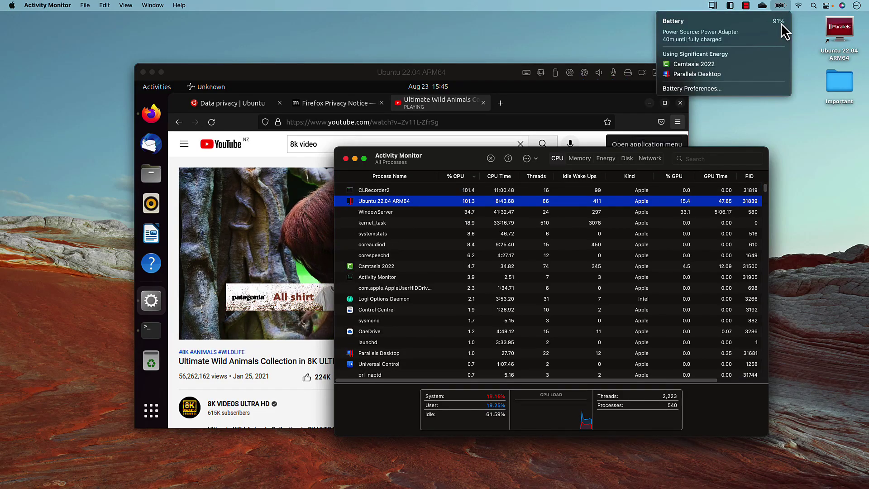
Reposition Activity Monitor and bring the Ubuntu VM window back to the front
drag(479, 160, 431, 130)
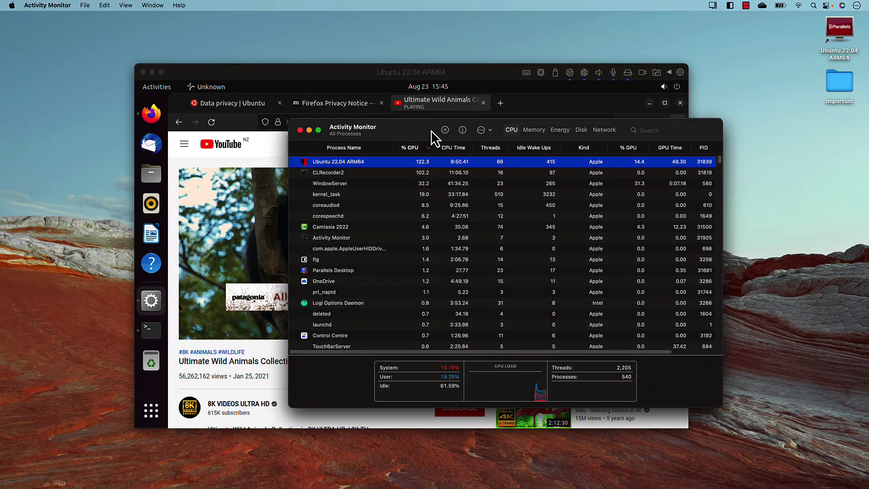
mouse_move(422, 131)
mouse_down()
mouse_move(421, 196)
mouse_move(432, 136)
mouse_up()
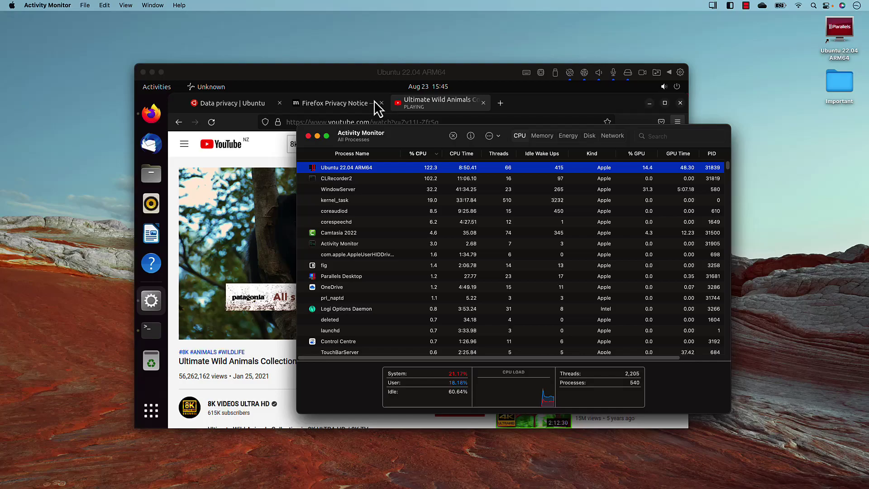
click(370, 71)
drag(371, 73, 414, 73)
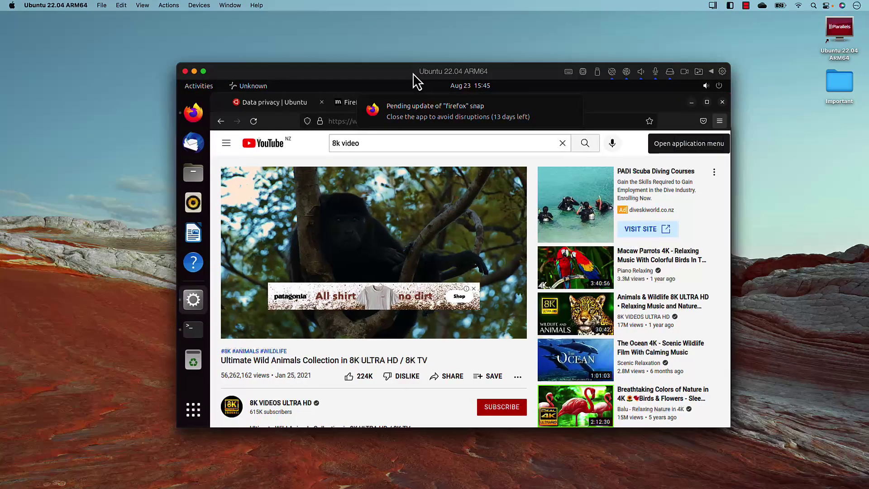